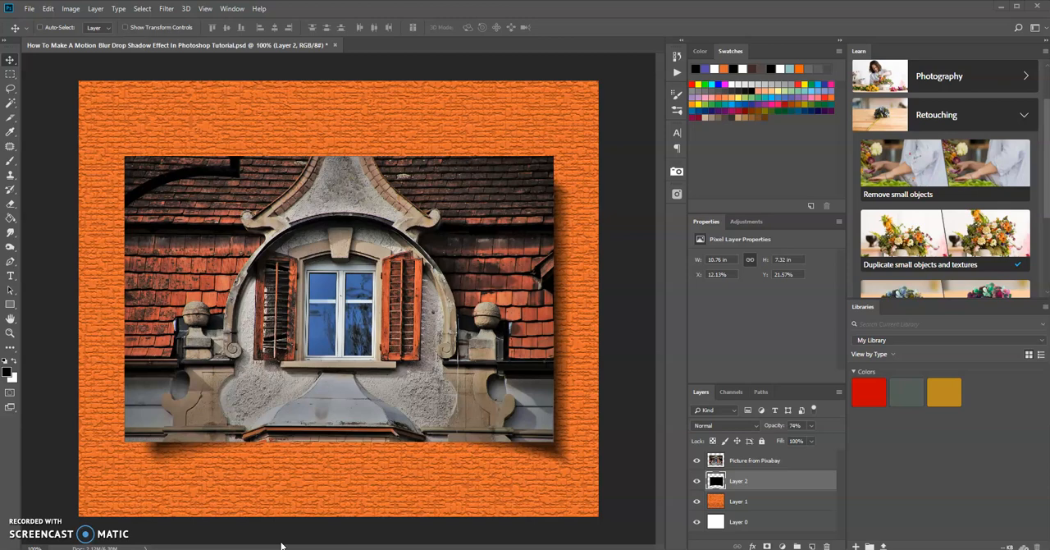
click(167, 9)
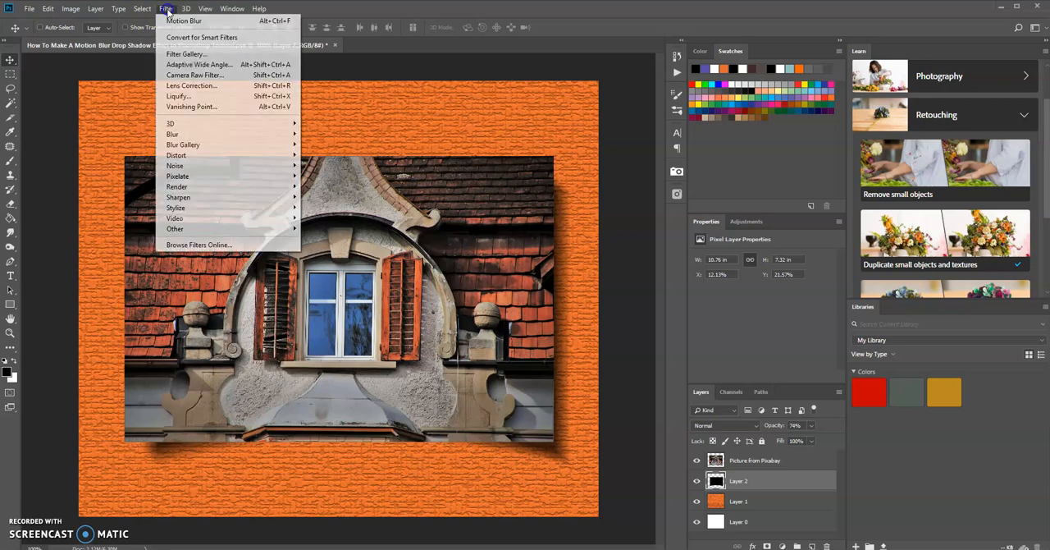
mouse_move(196, 135)
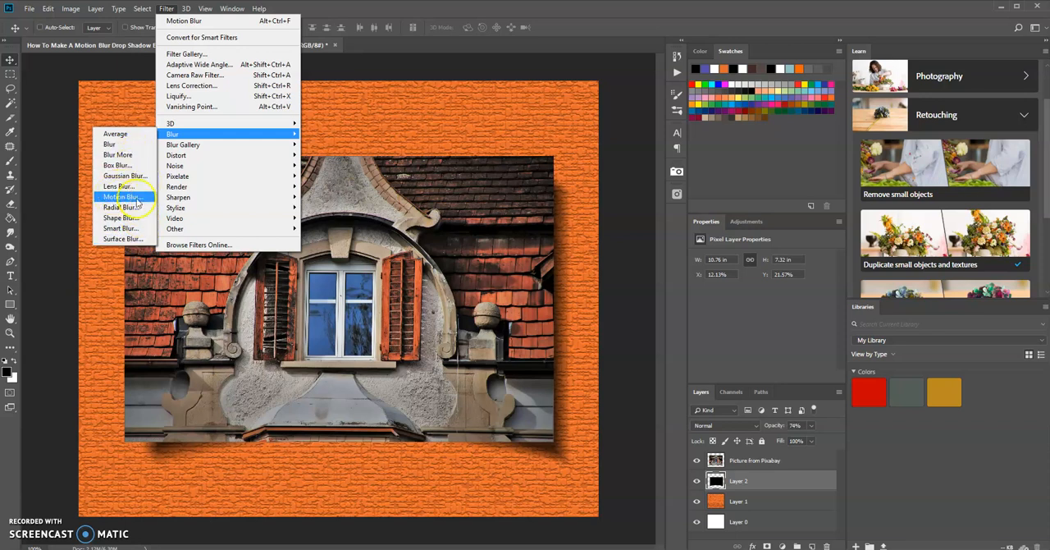
click(372, 12)
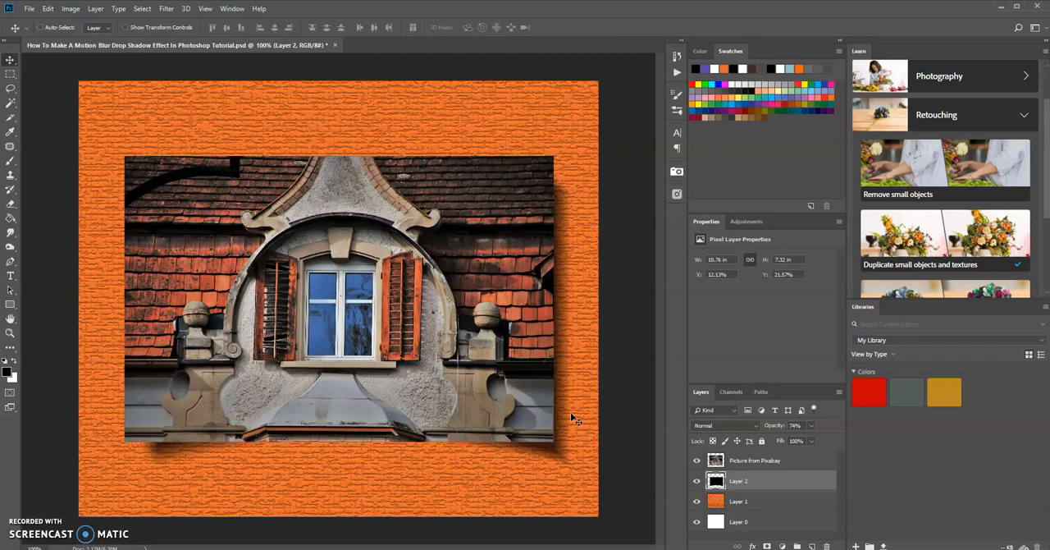
Delete the existing shadow layer, Layer 2, located beneath the picture layer
click(801, 482)
drag(801, 482, 826, 546)
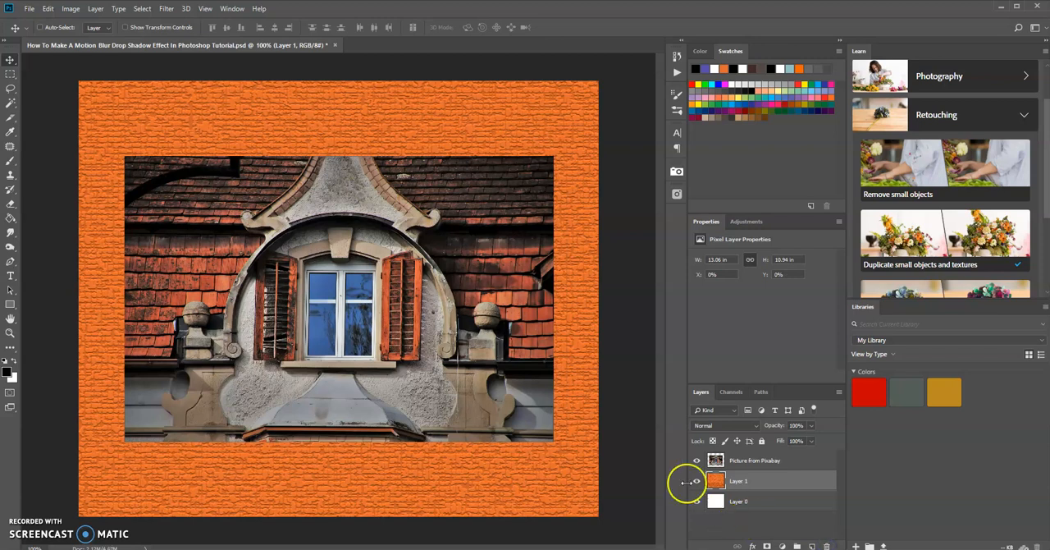
Add a new layer filled with black above the Picture from Pixabay layer and lower its opacity to 78%
click(764, 461)
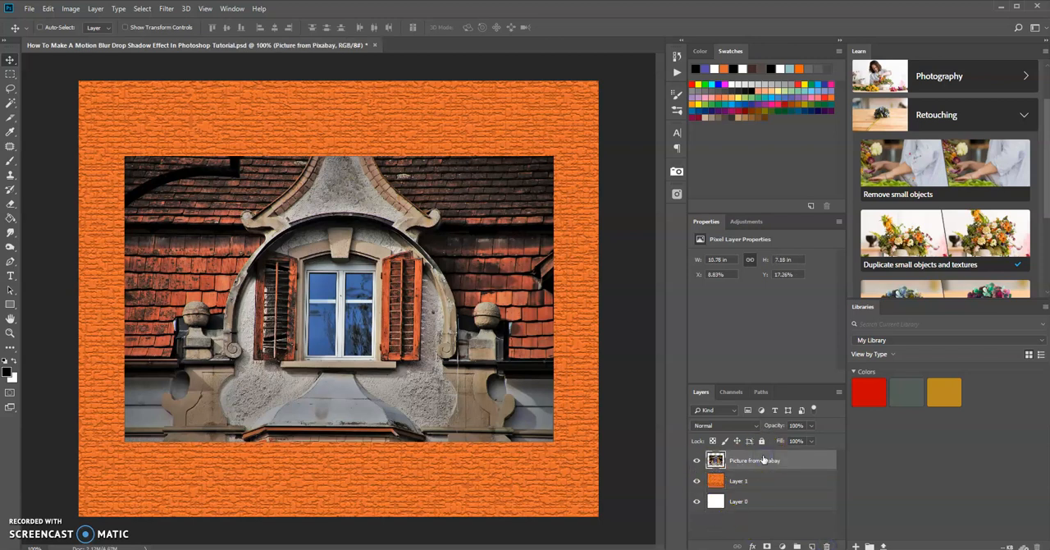
drag(763, 460, 812, 546)
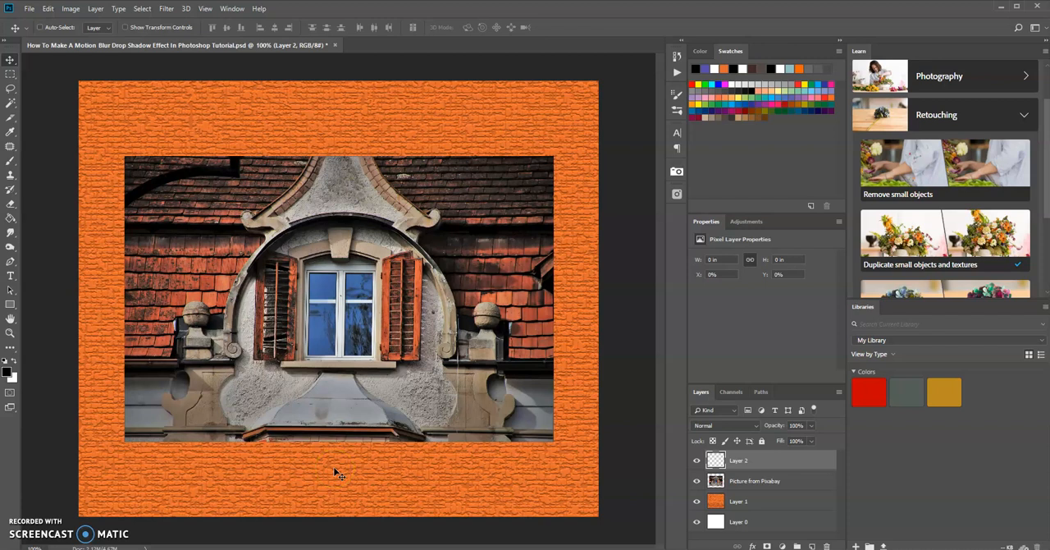
key(alt+BackSpace)
click(784, 465)
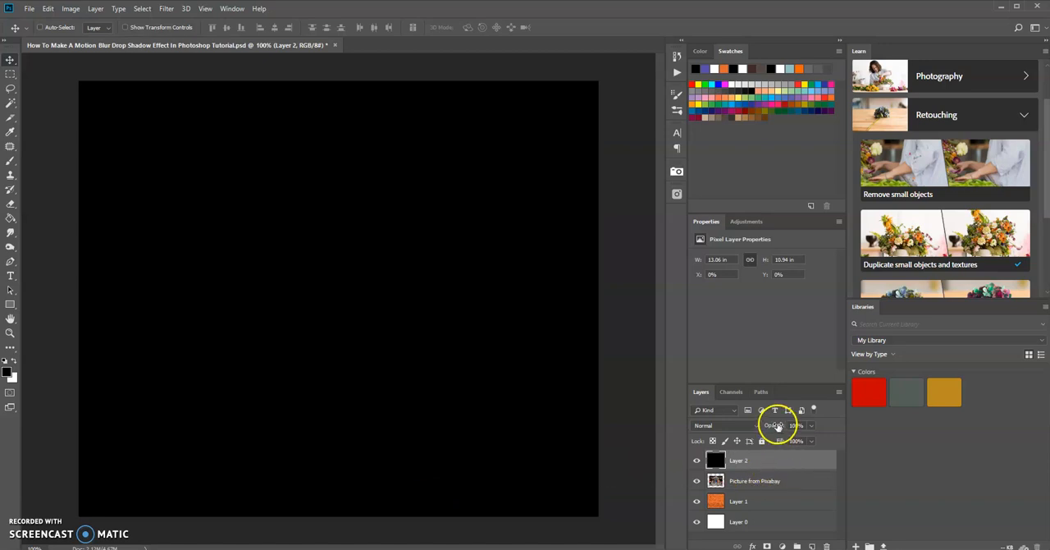
drag(771, 423, 765, 426)
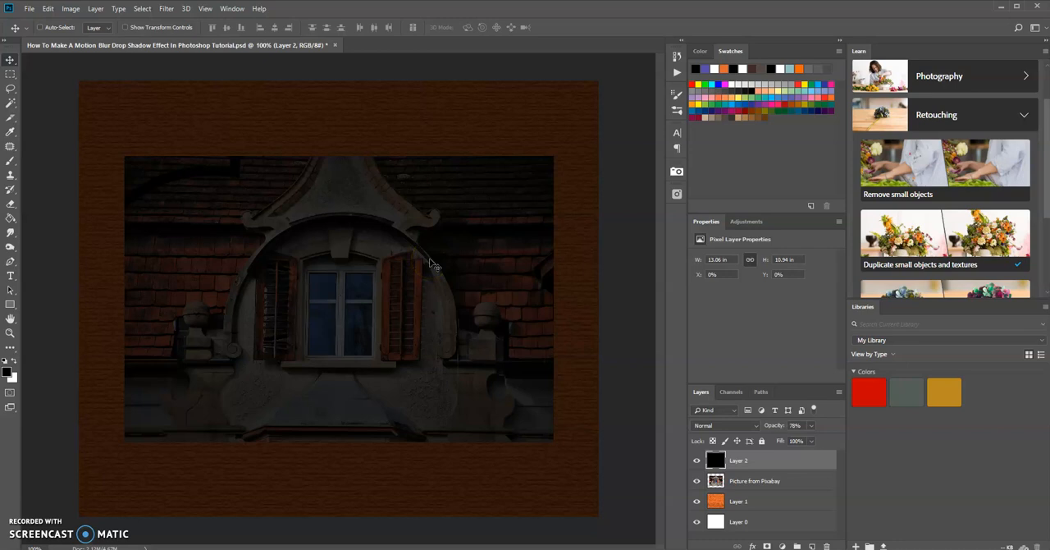
Scale the black layer to about 84.5% width and 69.2% height so it extends slightly beyond the picture on all sides
key(ctrl+t)
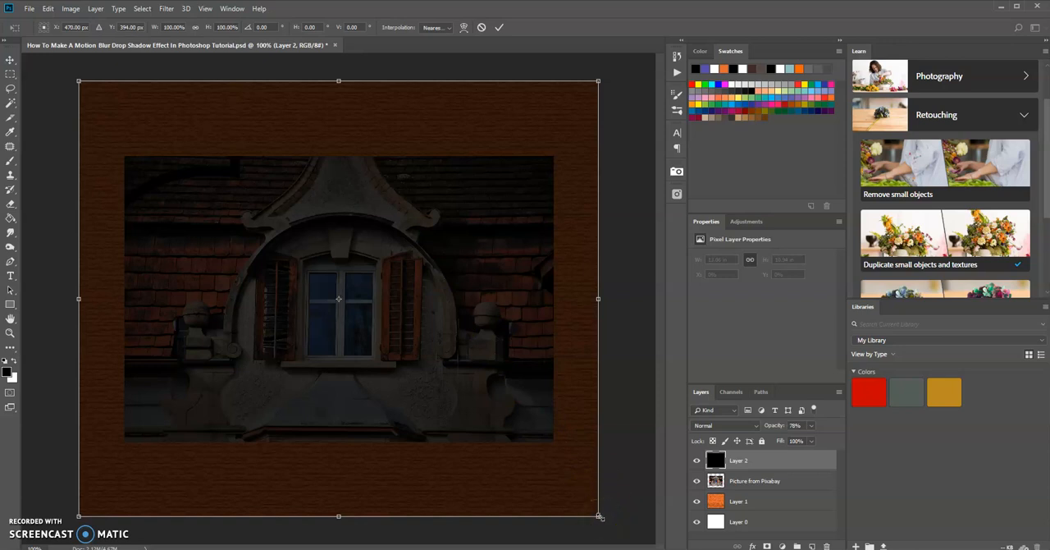
drag(598, 516, 563, 470)
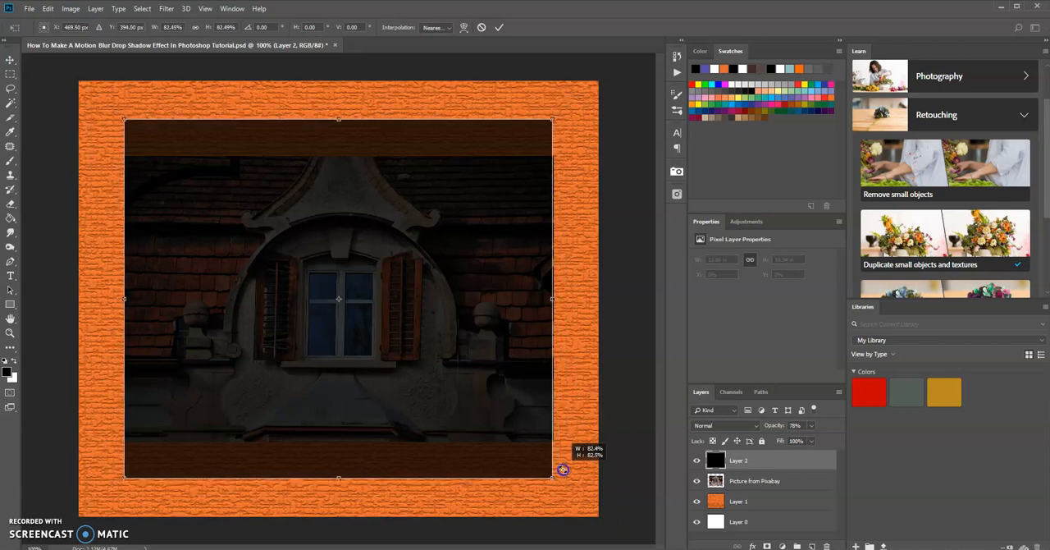
drag(563, 468, 571, 473)
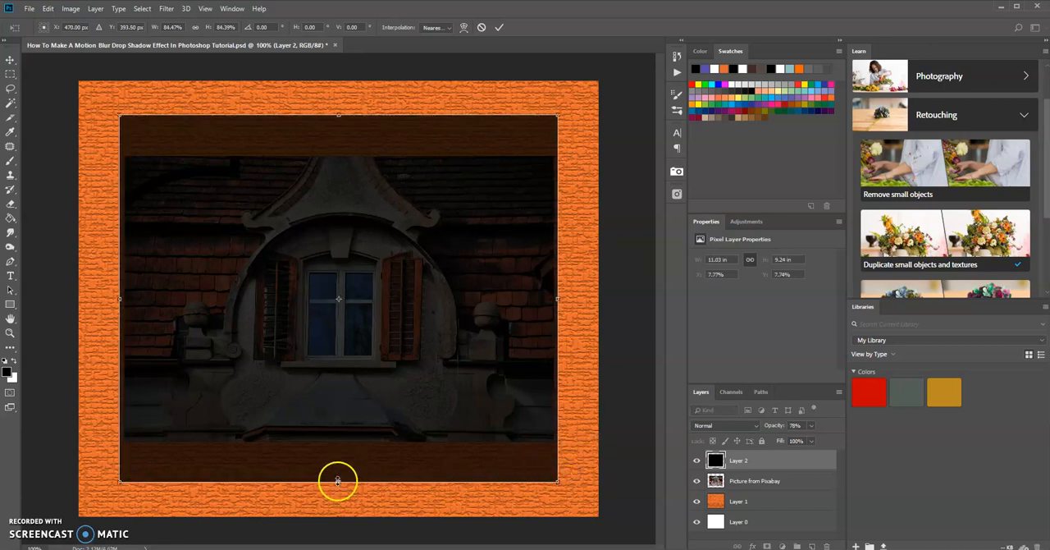
drag(338, 482, 333, 449)
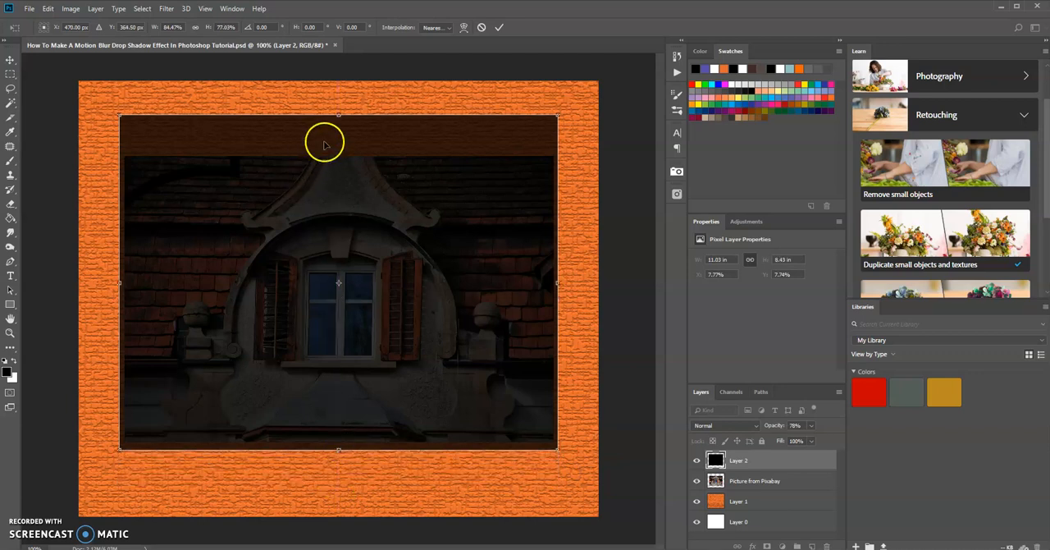
drag(336, 112, 347, 150)
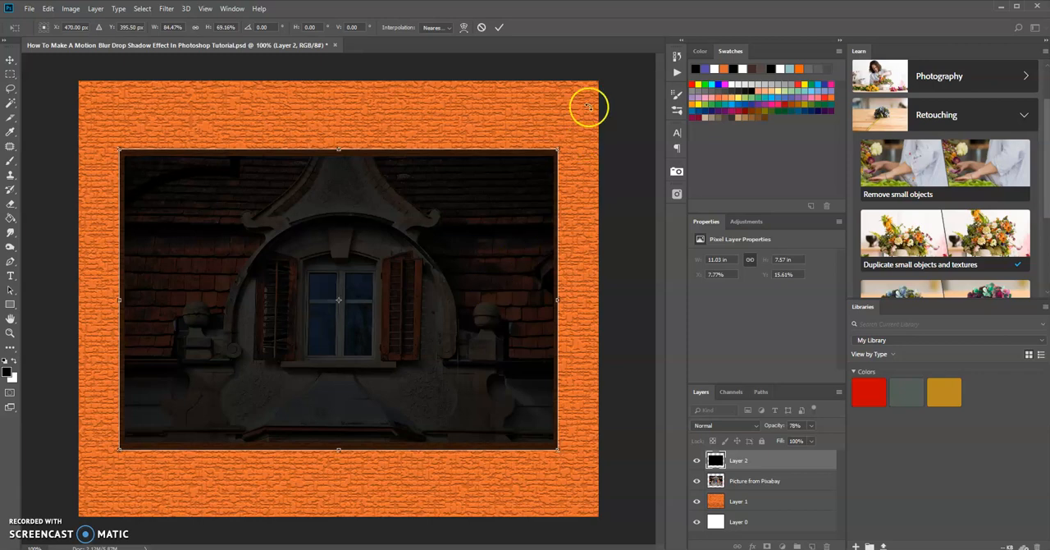
click(500, 25)
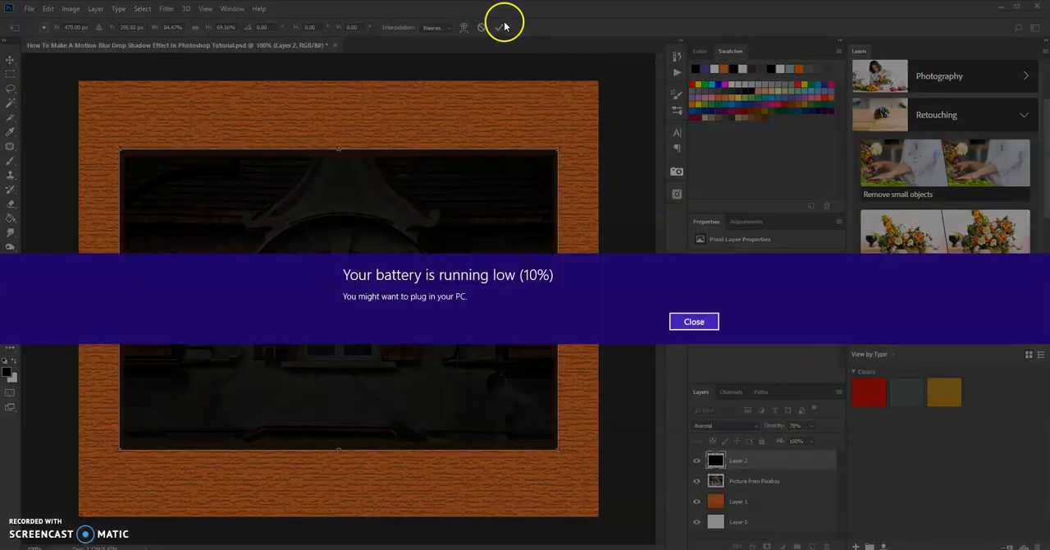
click(698, 322)
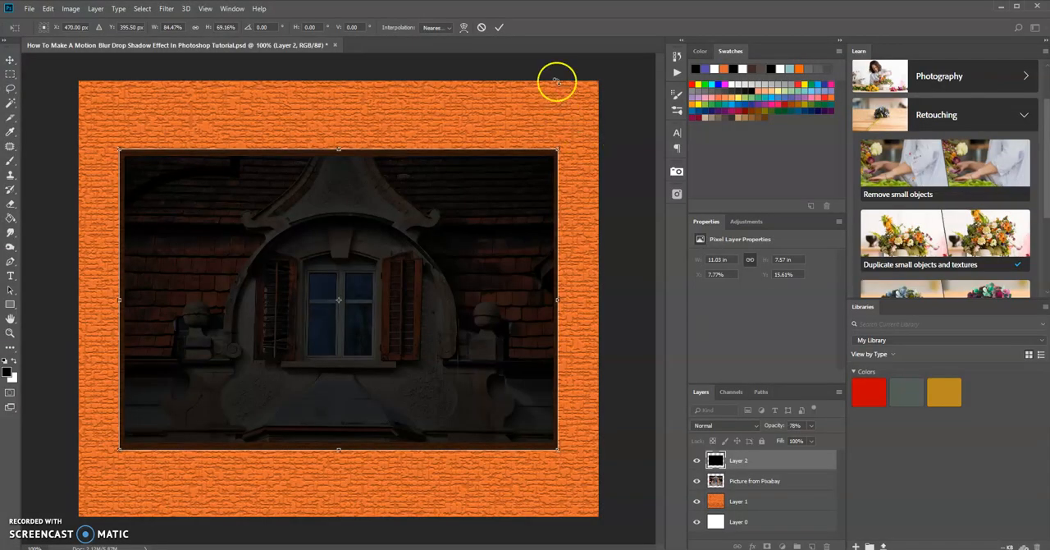
click(501, 28)
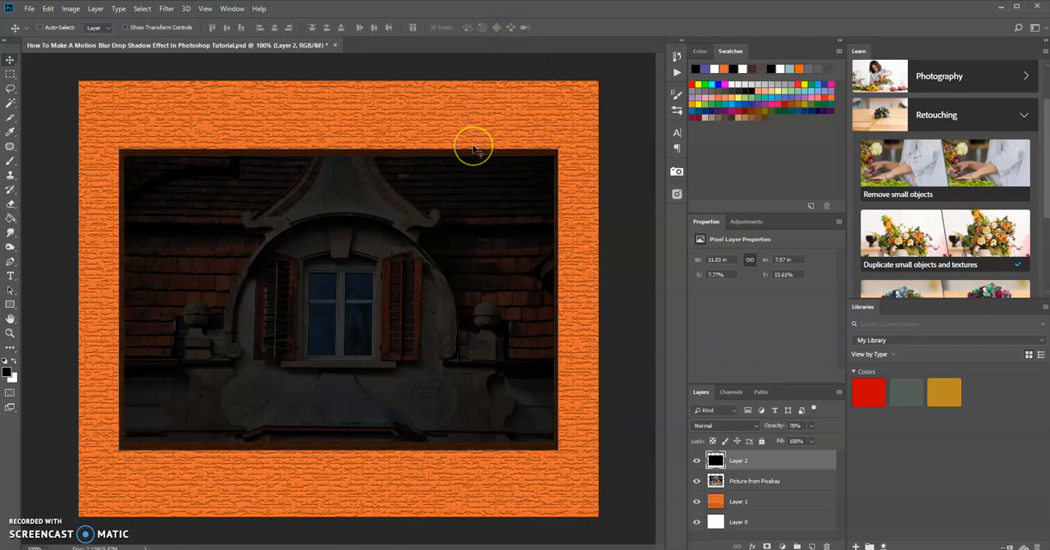
click(375, 141)
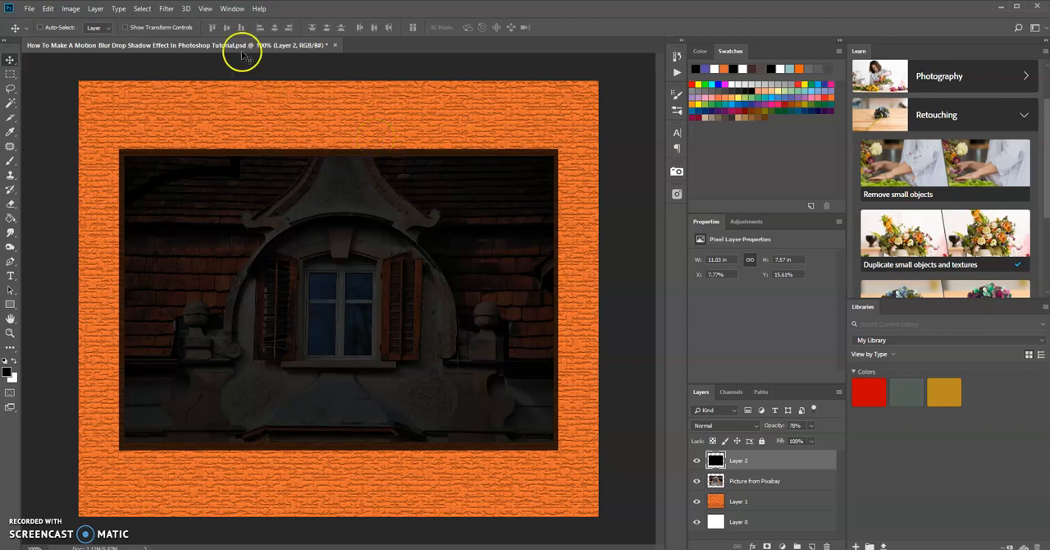
Apply a Motion Blur filter to the black layer with an angle of -45° and a distance of 18 pixels
click(171, 9)
click(199, 132)
click(148, 169)
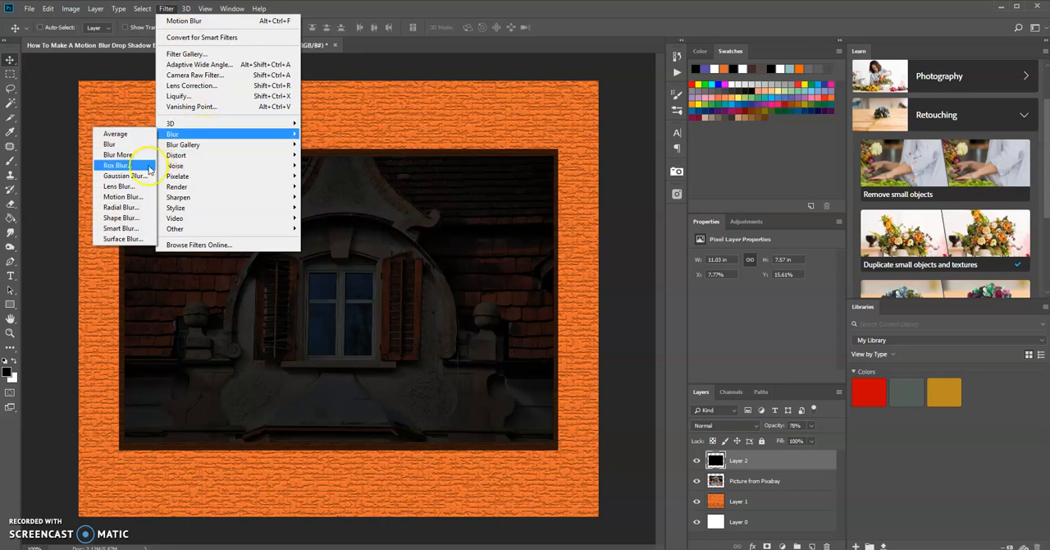
click(133, 197)
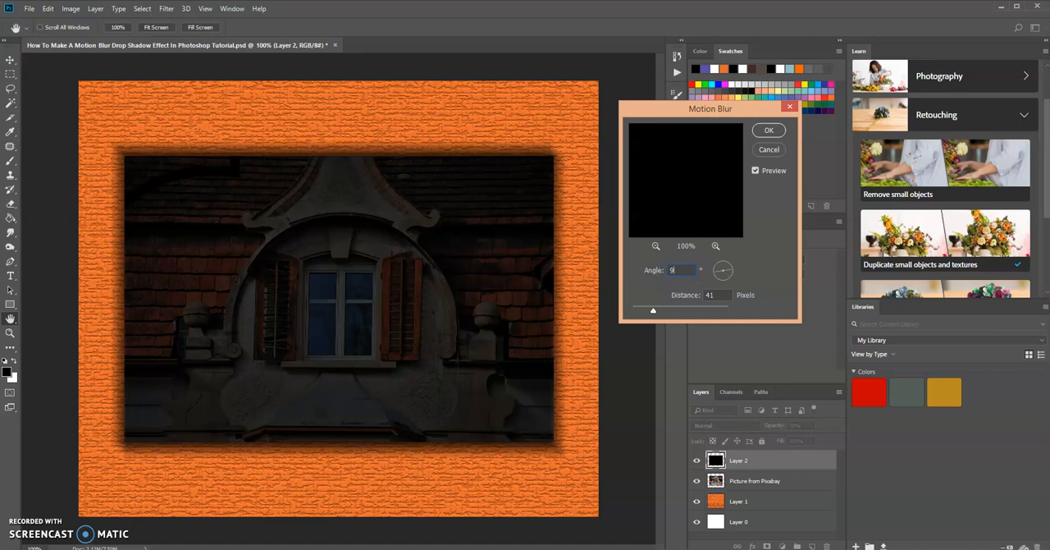
text(0)
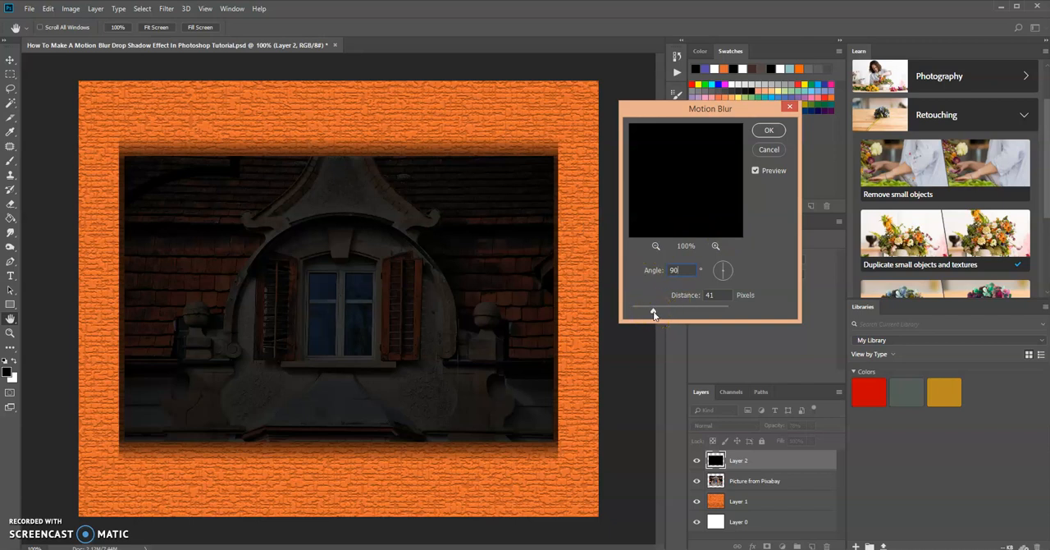
drag(666, 312, 677, 312)
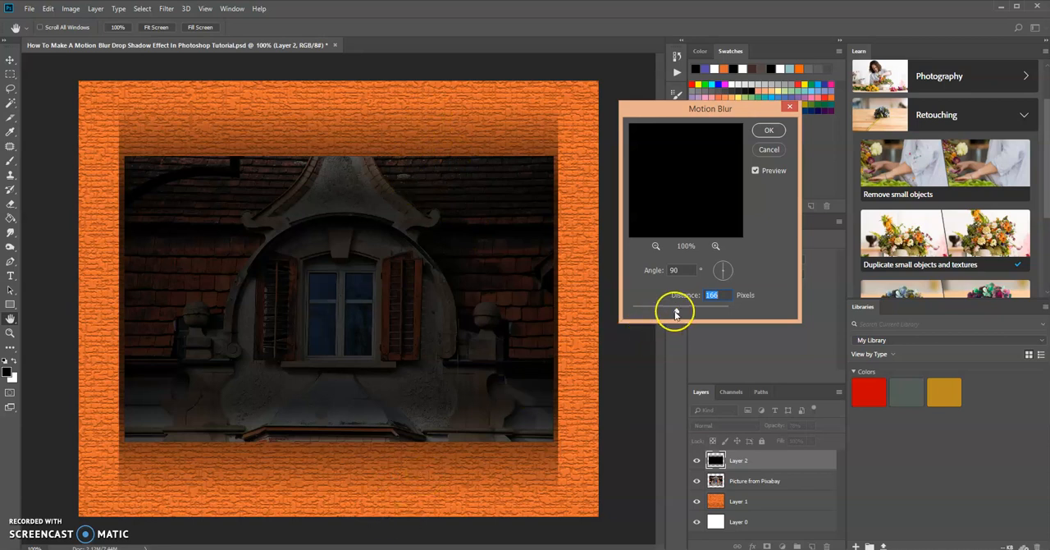
drag(676, 312, 642, 314)
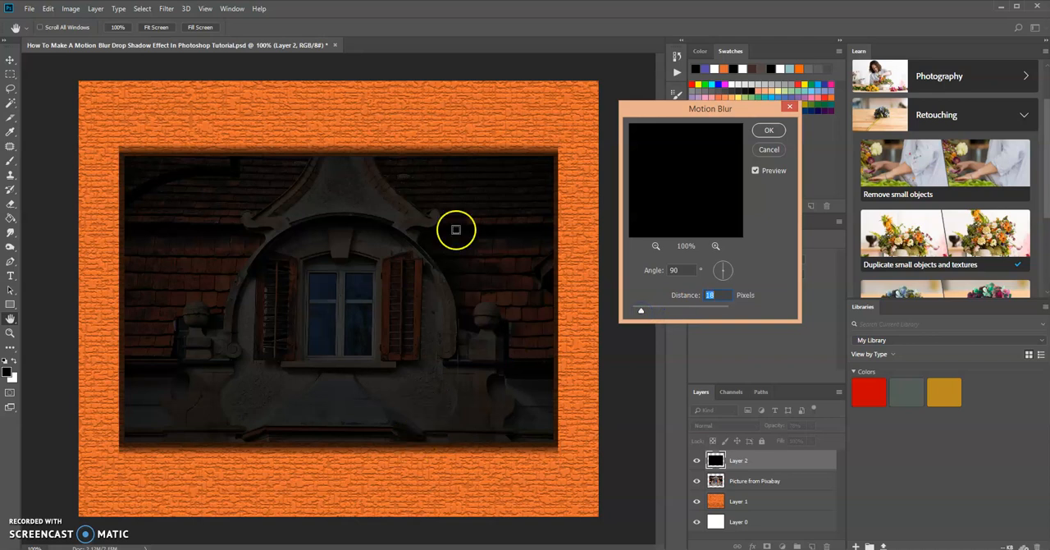
double_click(675, 271)
text(-45)
click(767, 131)
Move the blurred black layer below the Picture from Pixabay layer in the stacking order
click(759, 461)
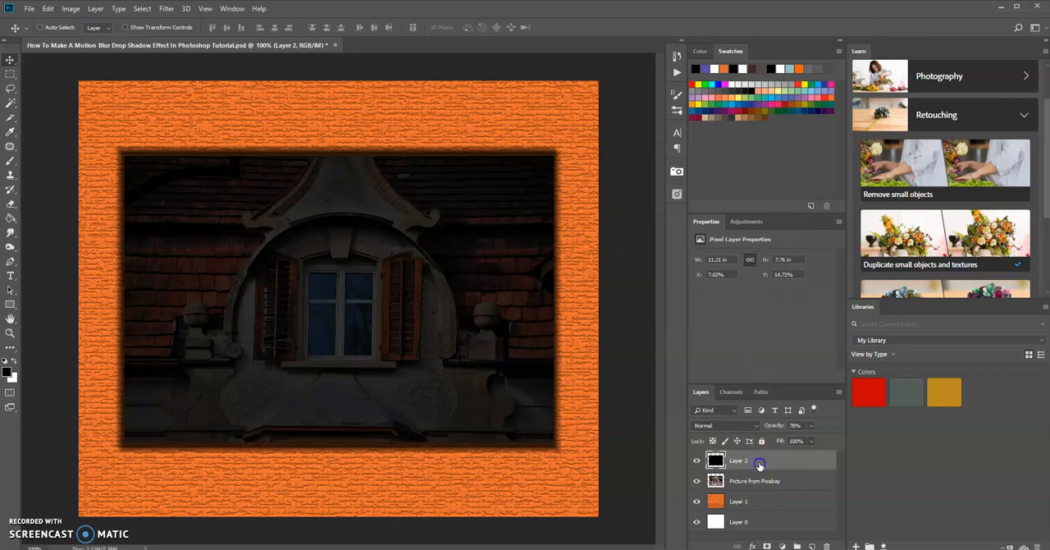
drag(772, 457, 779, 493)
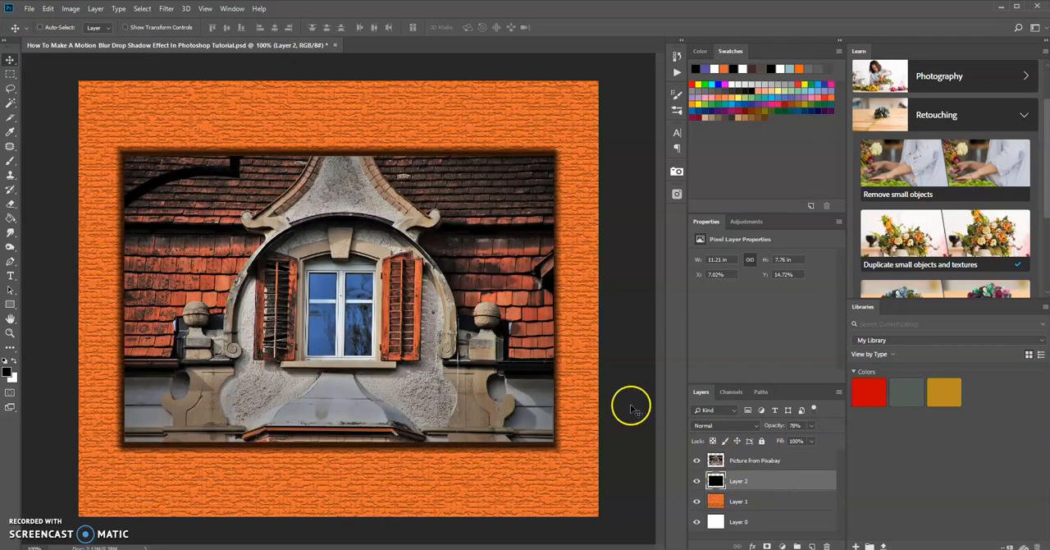